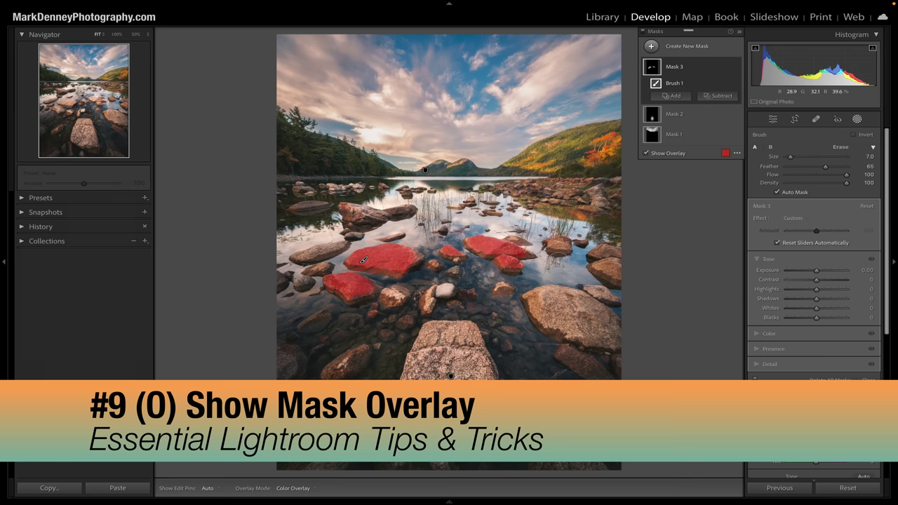
- Toggle the red overlay of Mask 3 off and on to check the brushed rocks, and close the masking tool
key(o)
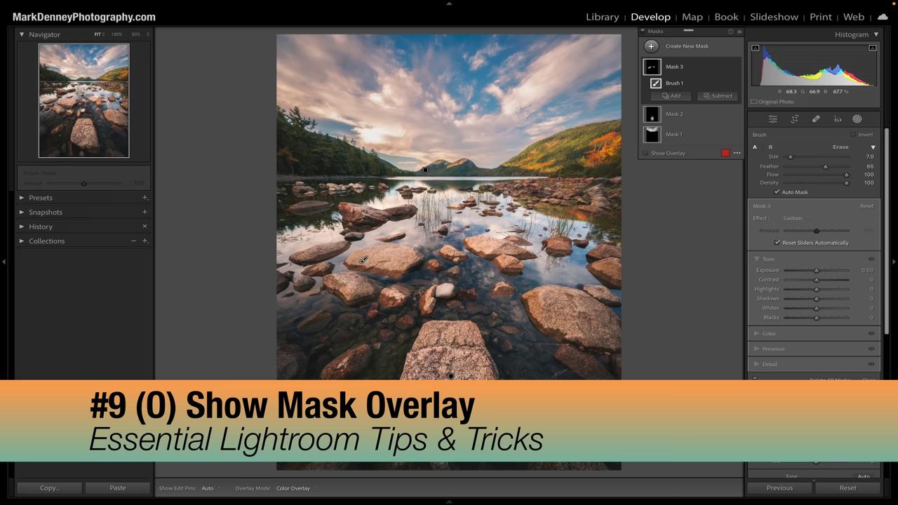
key(o)
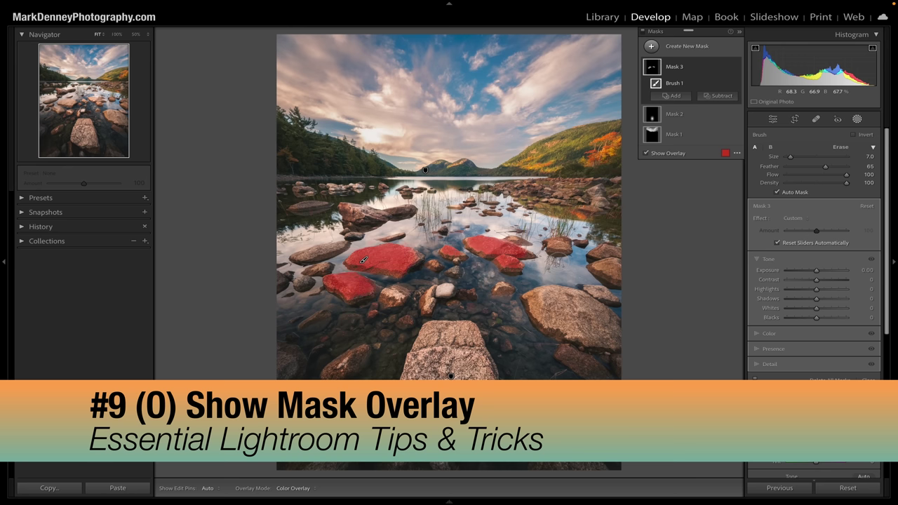
key(o)
key(o)
key(o)
key(o)
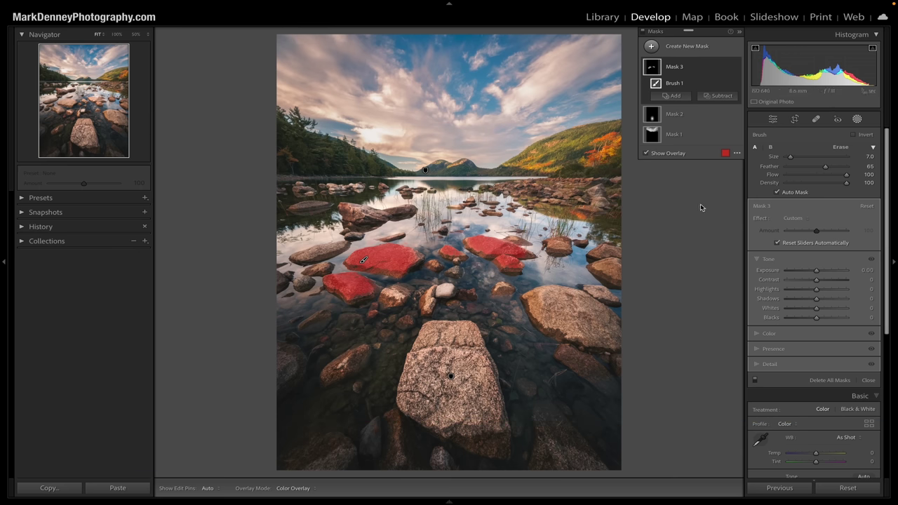
click(645, 154)
click(646, 154)
key(o)
key(o)
click(869, 381)
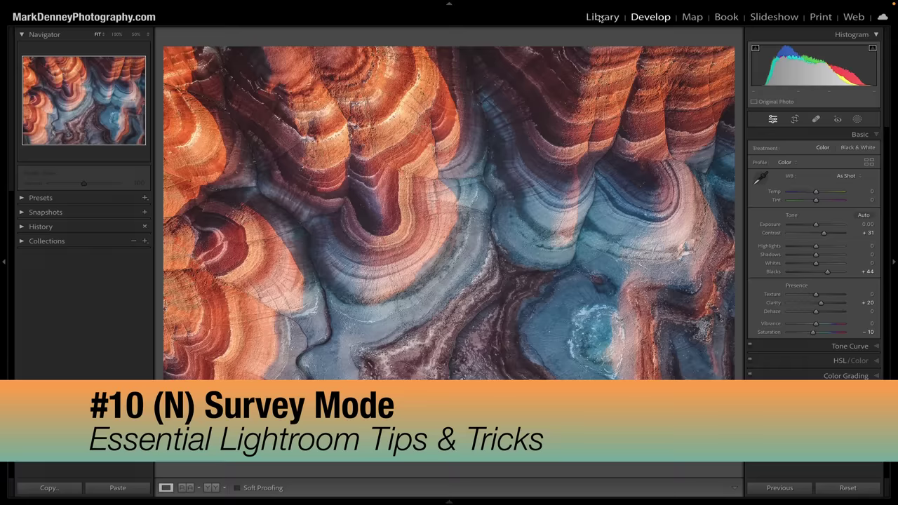
- Select the four Bentonite Hills photos in the Library grid and compare them in Survey view
click(593, 18)
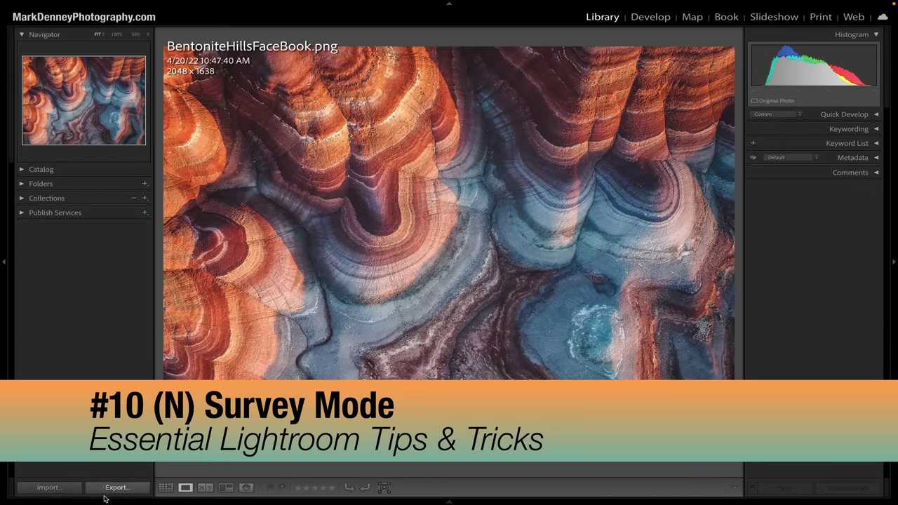
click(166, 488)
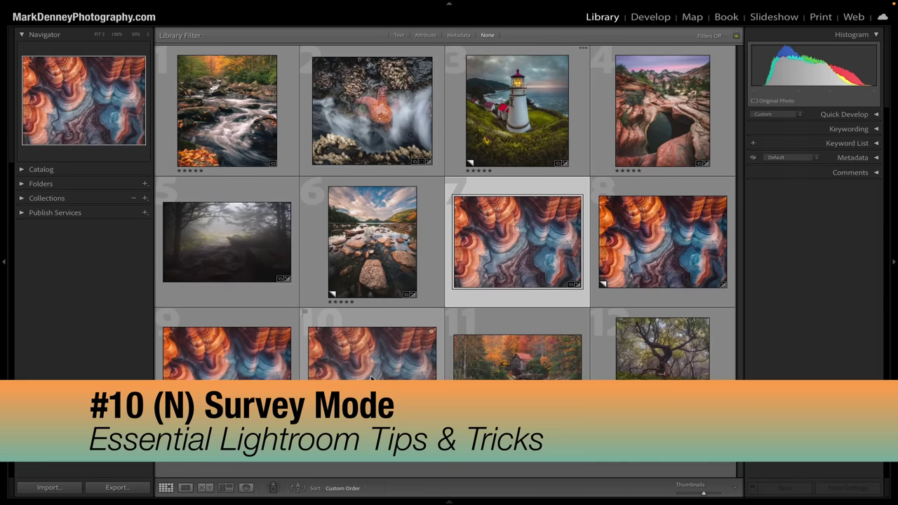
shift+click(370, 313)
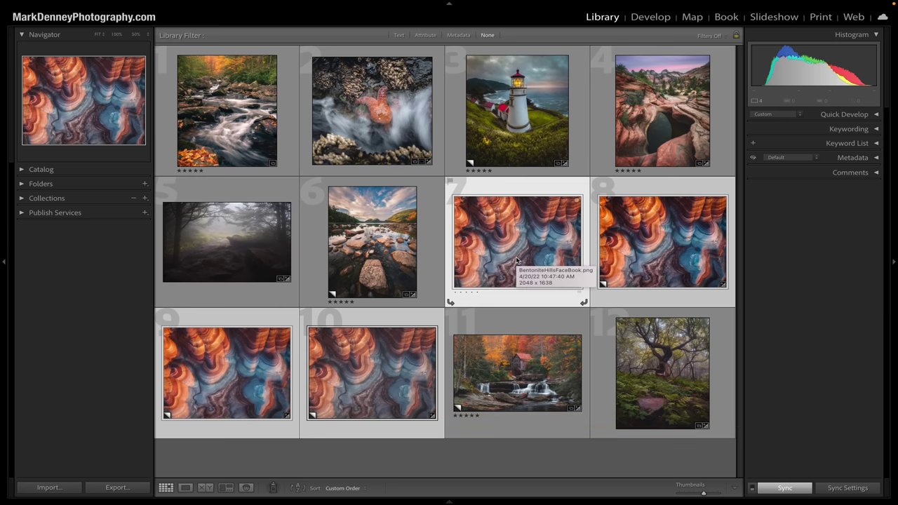
key(n)
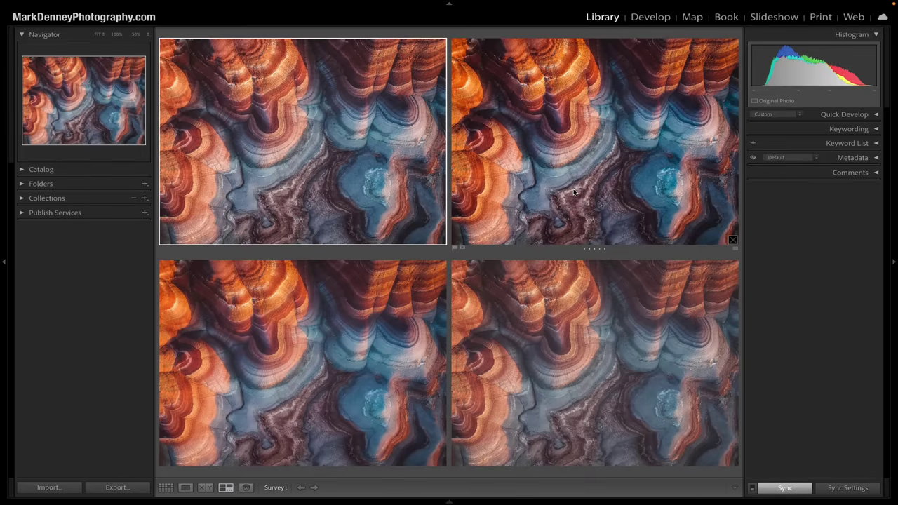
- Enlarge the second surveyed photo and step through the following photos in single-image view
double_click(574, 195)
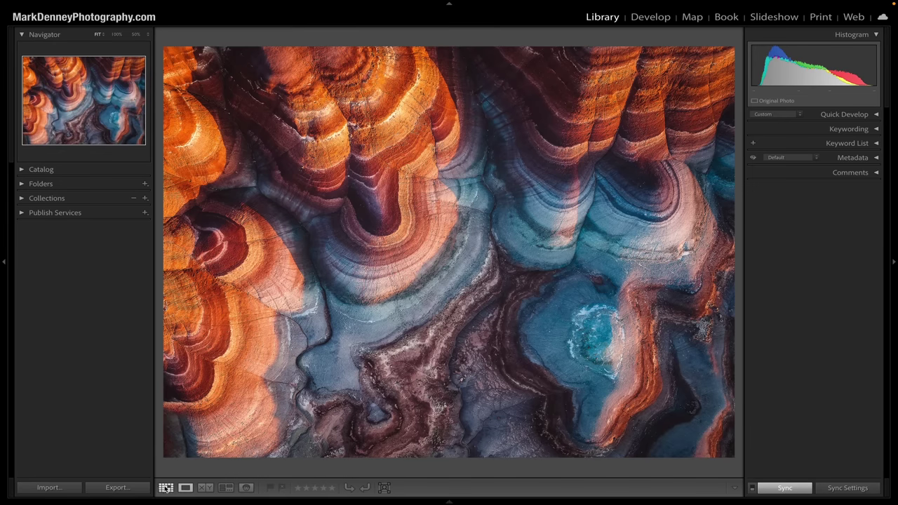
key(Right)
key(Right)
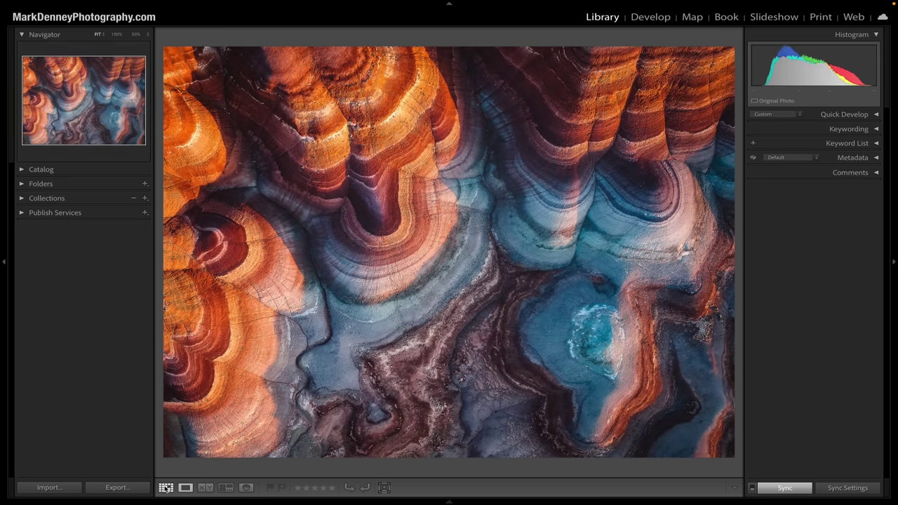
key(Right)
key(Right)
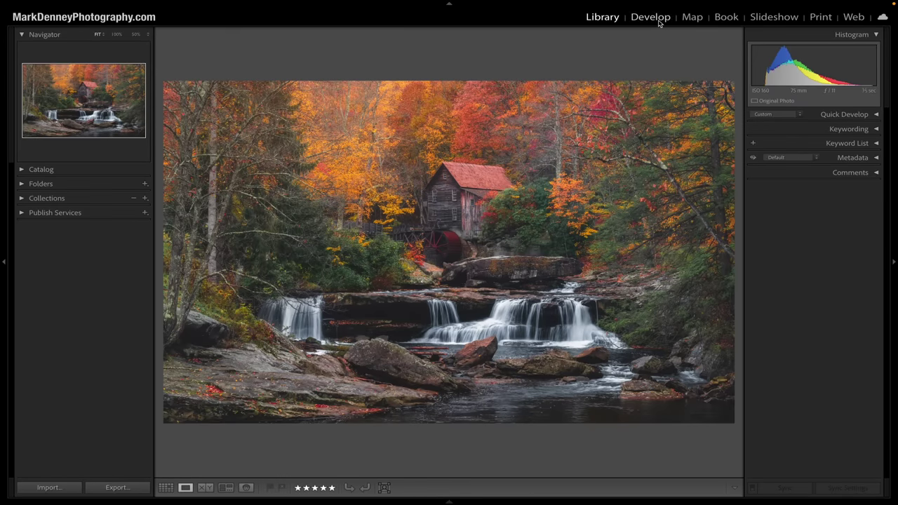
- Cycle through the crop guide overlays on the autumn mill photo in Develop, ending on the centre cross, and close the crop tool
click(650, 17)
click(796, 119)
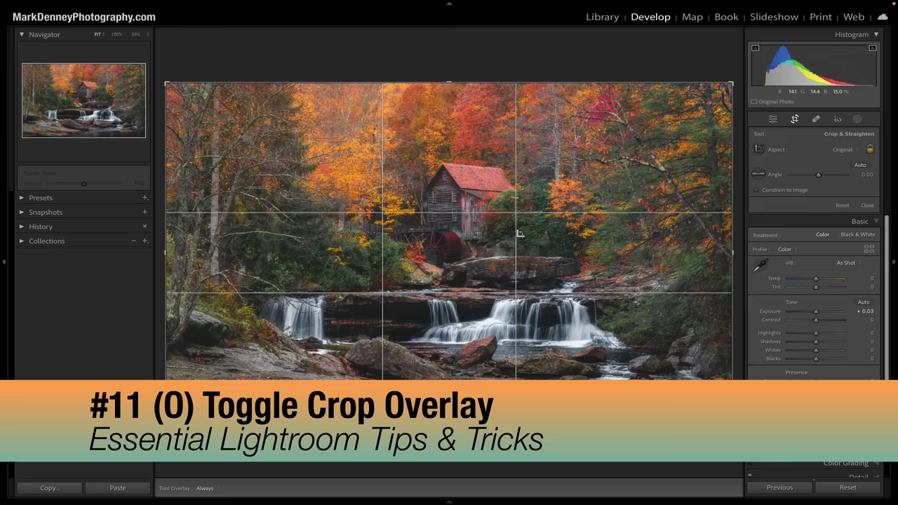
key(o)
key(o)
key(o)
key(o)
key(o)
key(o)
key(o)
key(o)
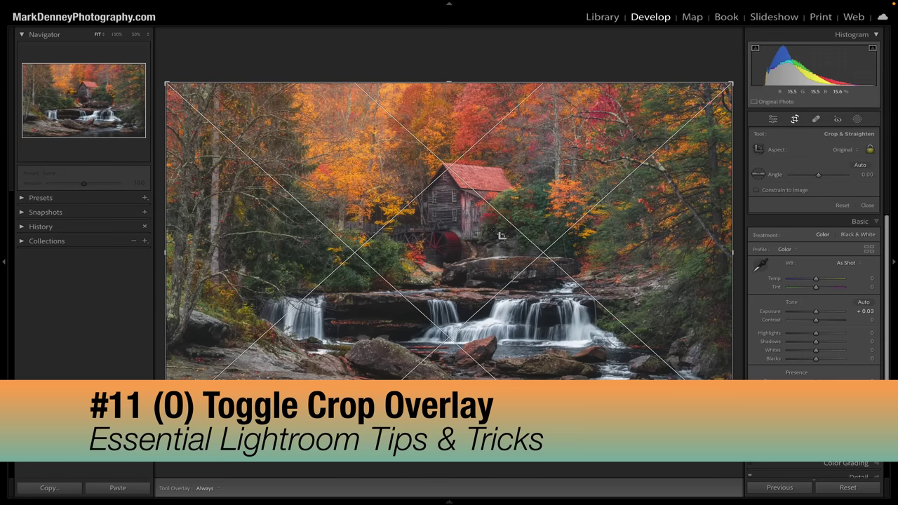
key(o)
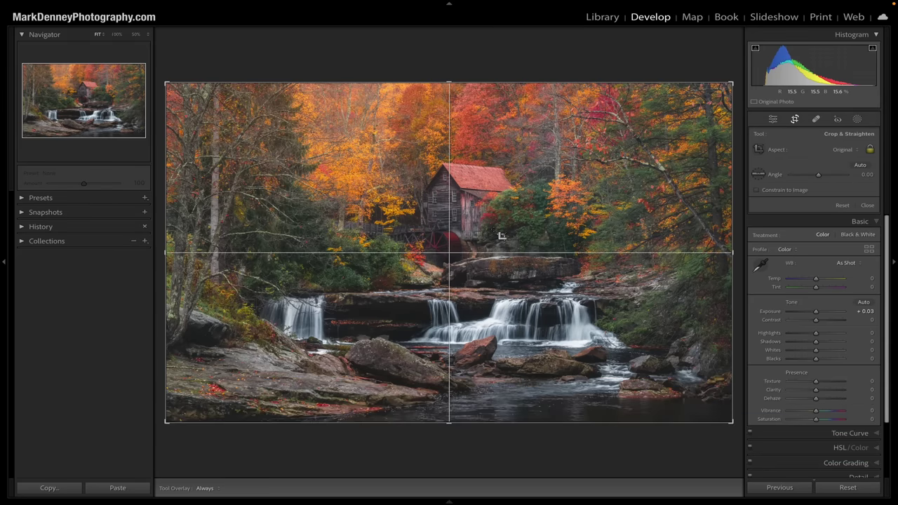
key(o)
key(o)
key(o)
key(o)
key(o)
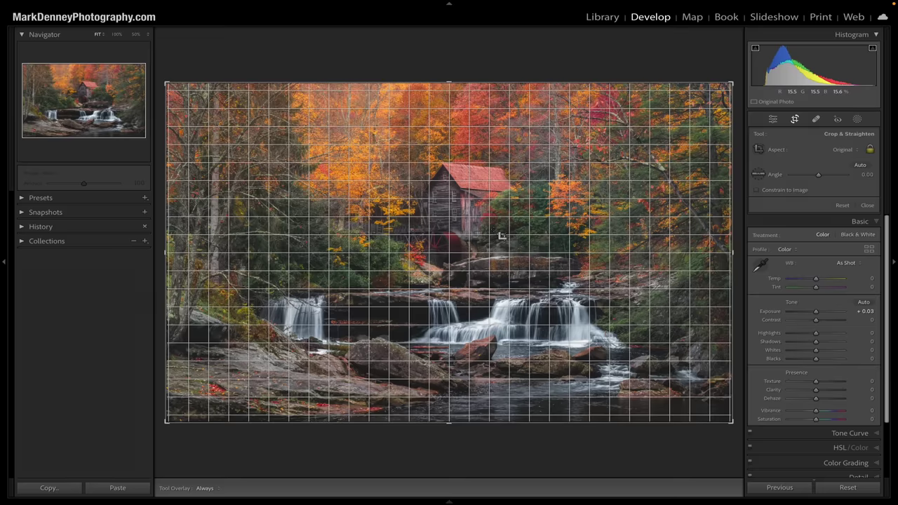
key(o)
key(o)
key(o)
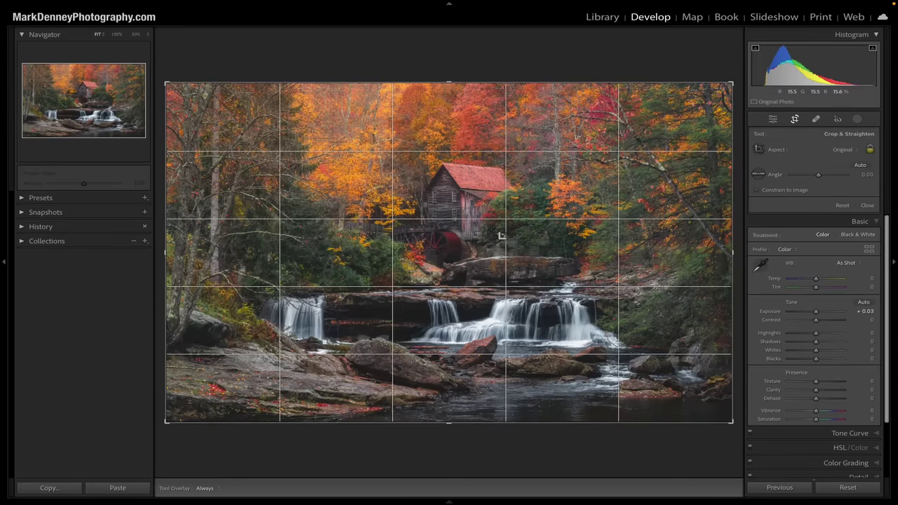
key(o)
key(o)
key(o)
key(o)
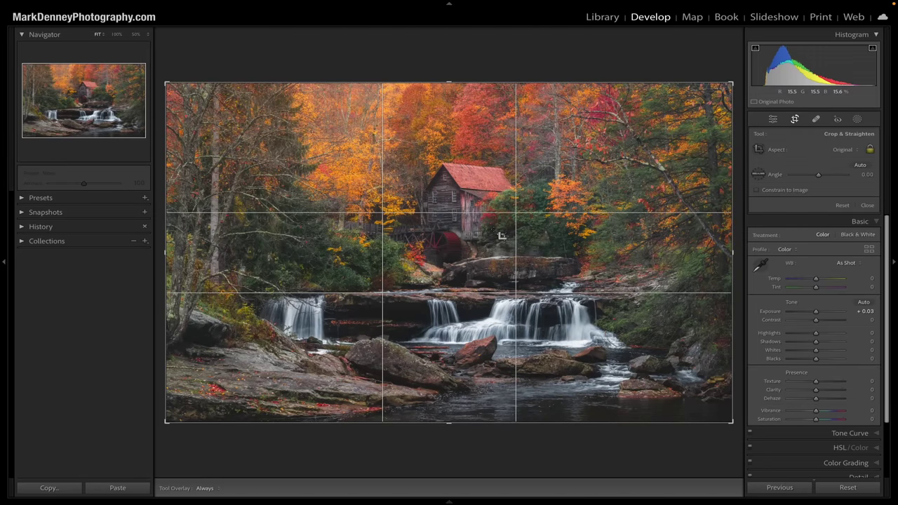
key(o)
key(o)
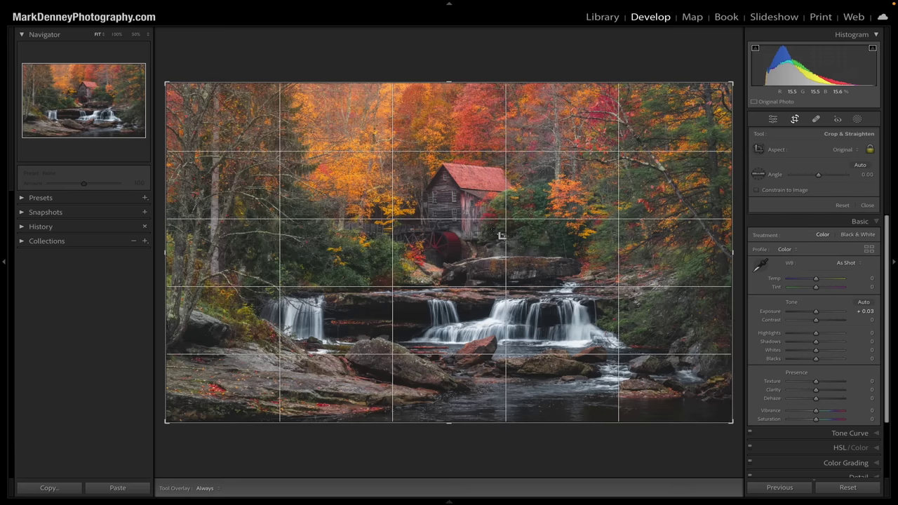
key(o)
key(o)
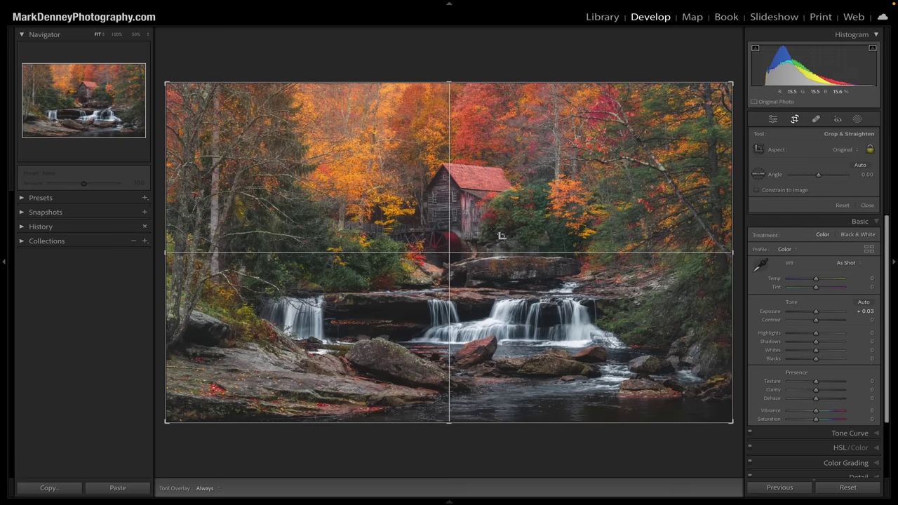
click(867, 206)
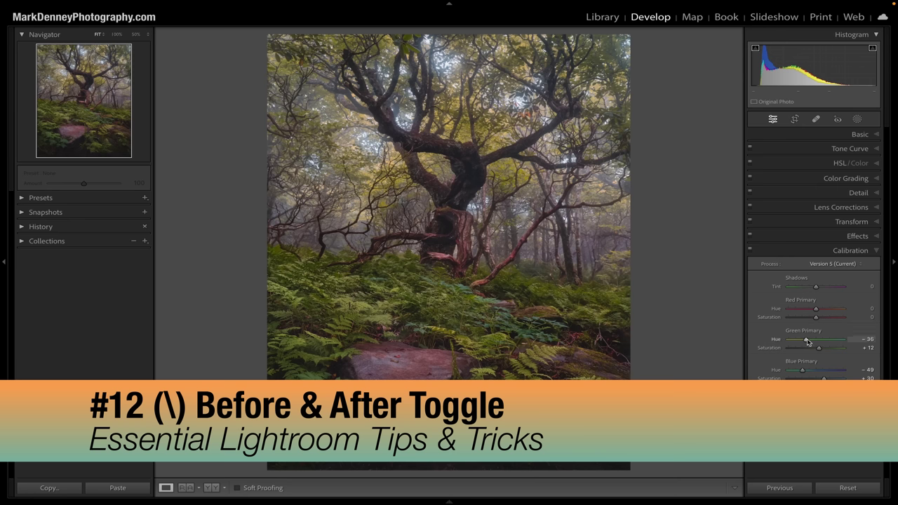
- Set the Green Primary calibration to hue -51 and saturation +19 on the twisted tree photo, and compare it before and after
mouse_move(811, 342)
mouse_down()
mouse_move(801, 343)
mouse_move(822, 348)
mouse_up()
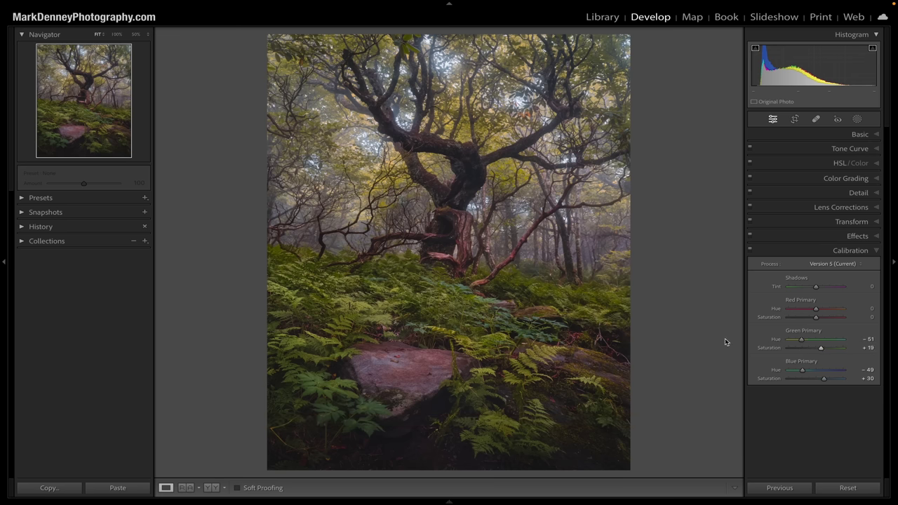
key(backslash)
key(backslash)
key(backslash)
key(backslash)
key(backslash)
key(backslash)
key(backslash)
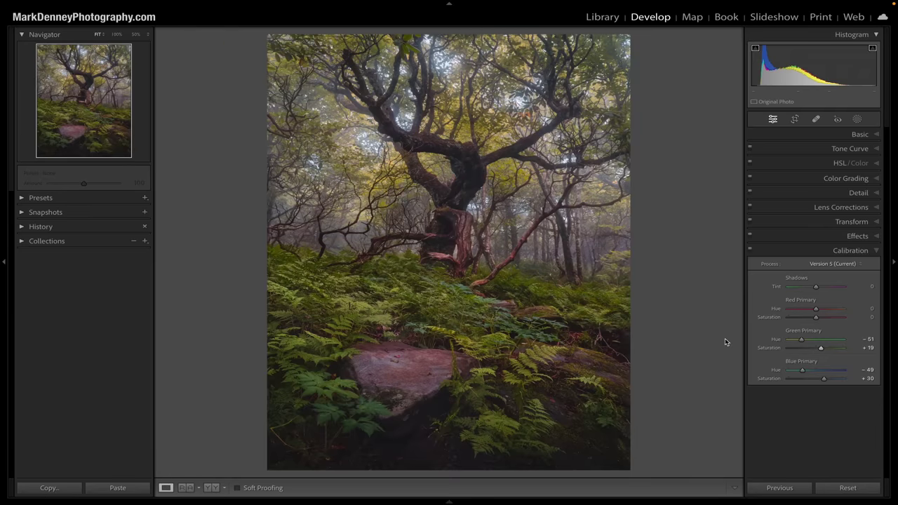
key(backslash)
key(backslash)
key(backslash)
key(backslash)
key(backslash)
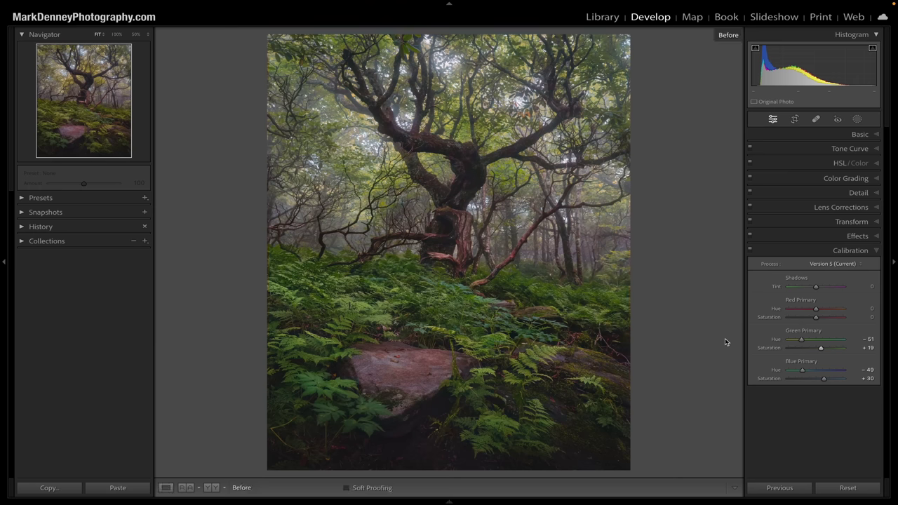
- Set the tree photo's Whites to -40 in the Basic adjustments
click(857, 251)
click(861, 136)
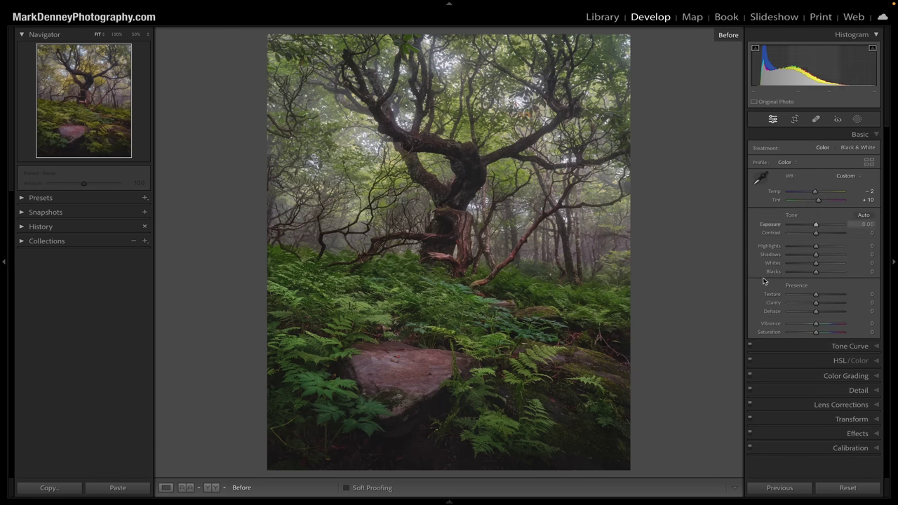
click(805, 265)
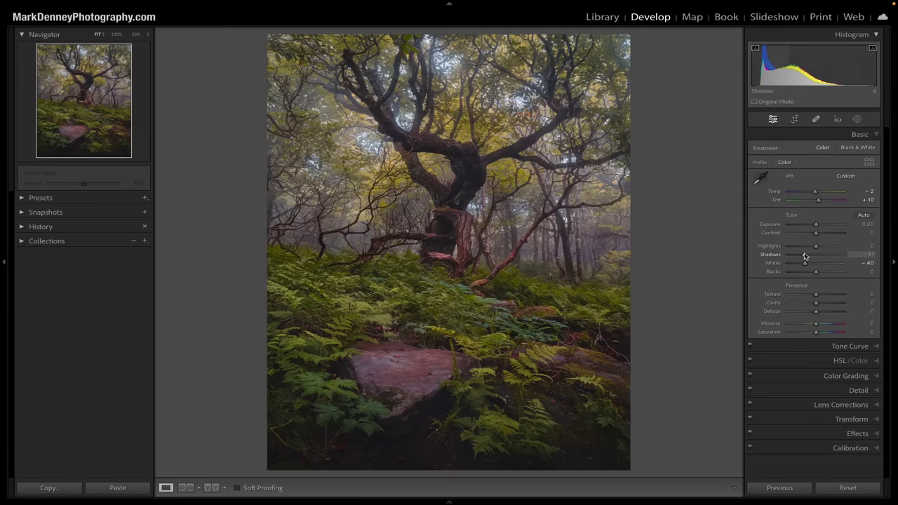